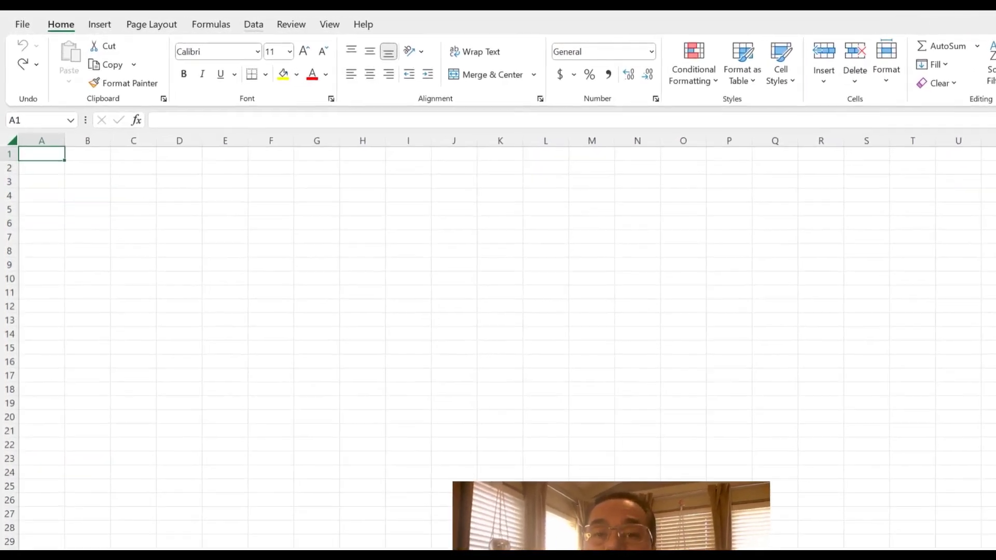
# Send the excel_text image to Excel's Data From Picture tool for table extraction
pyautogui.click(287, 26)
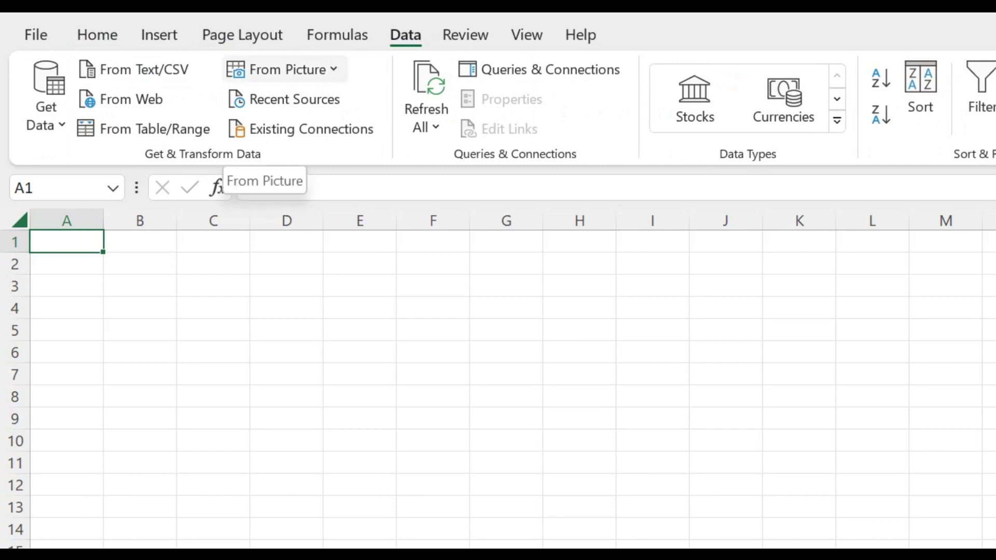
pyautogui.click(283, 69)
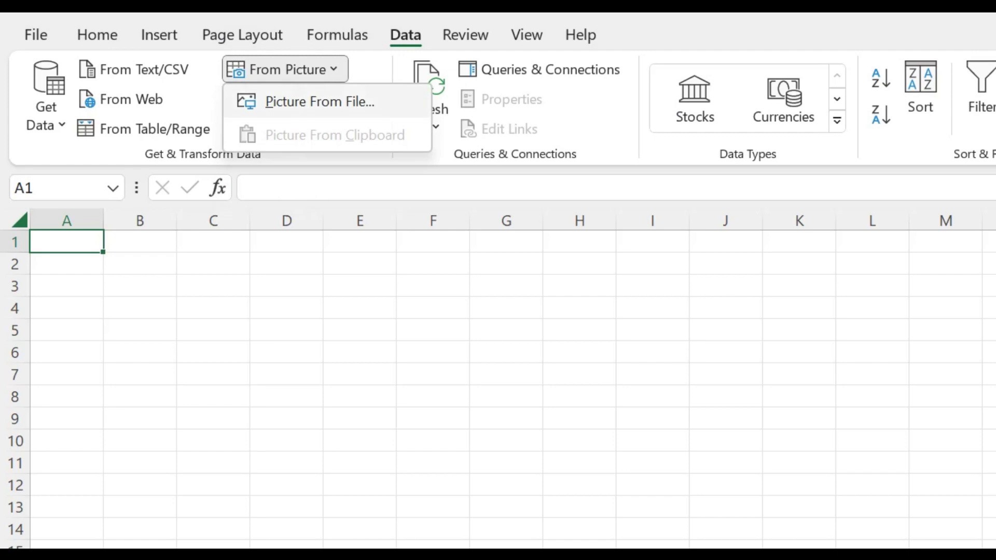
pyautogui.click(312, 101)
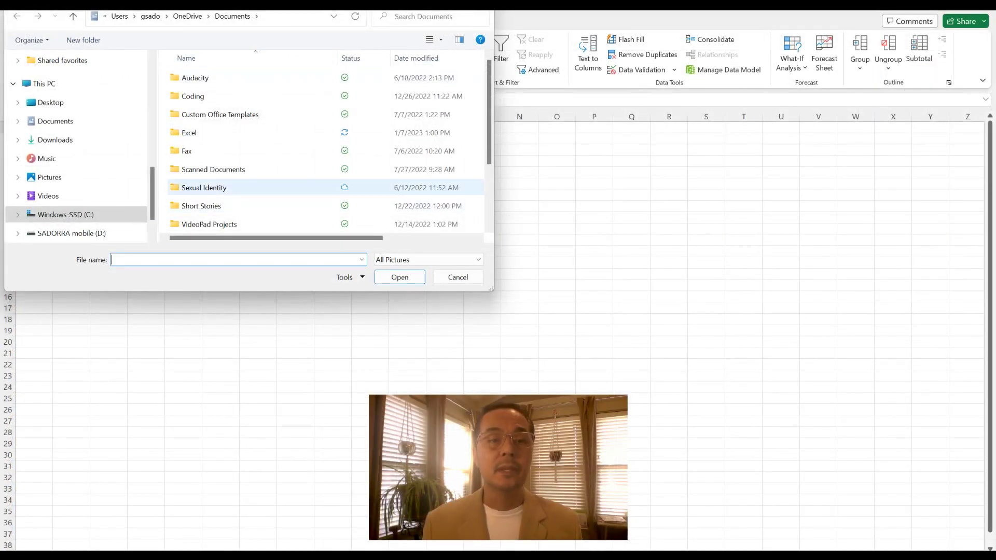
pyautogui.scroll(-2, 291, 207)
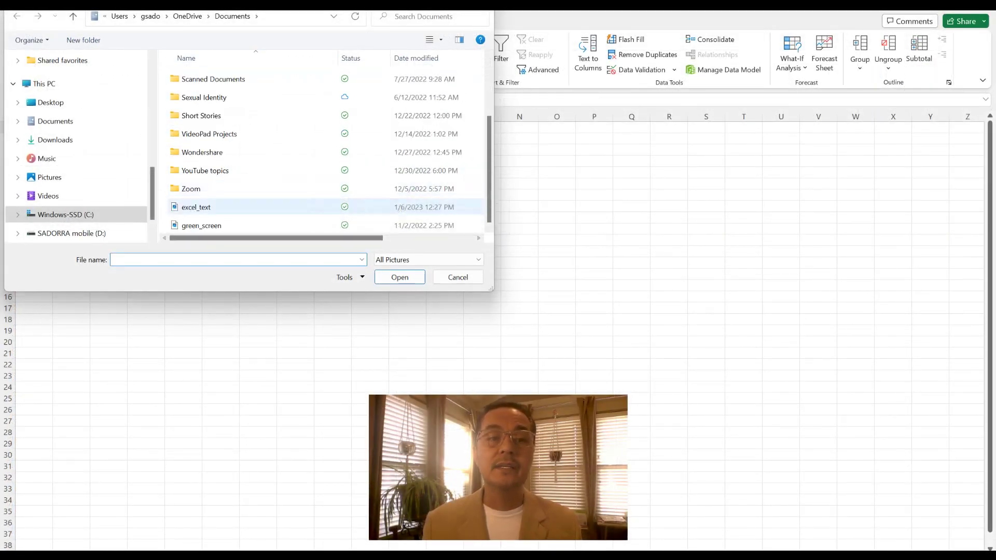
pyautogui.click(291, 207)
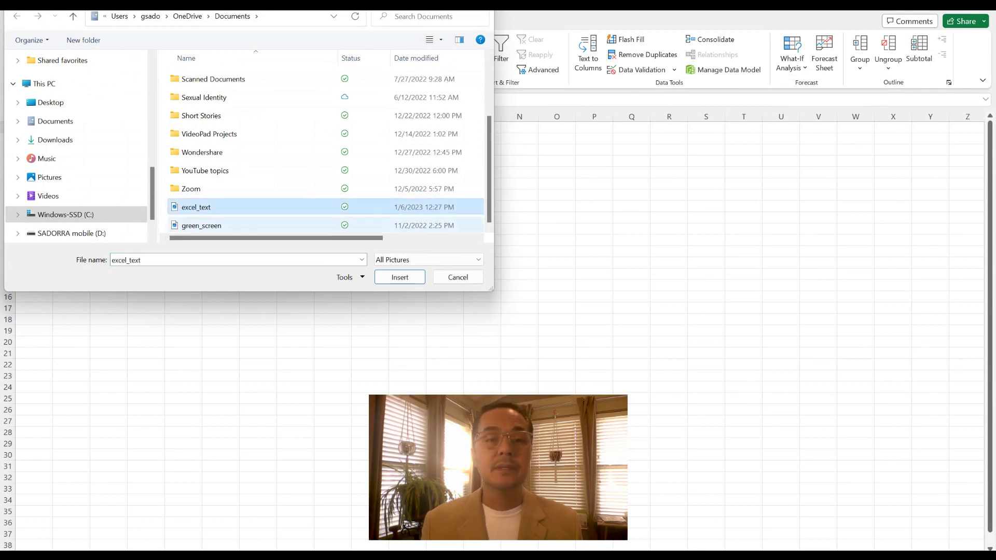
pyautogui.click(399, 277)
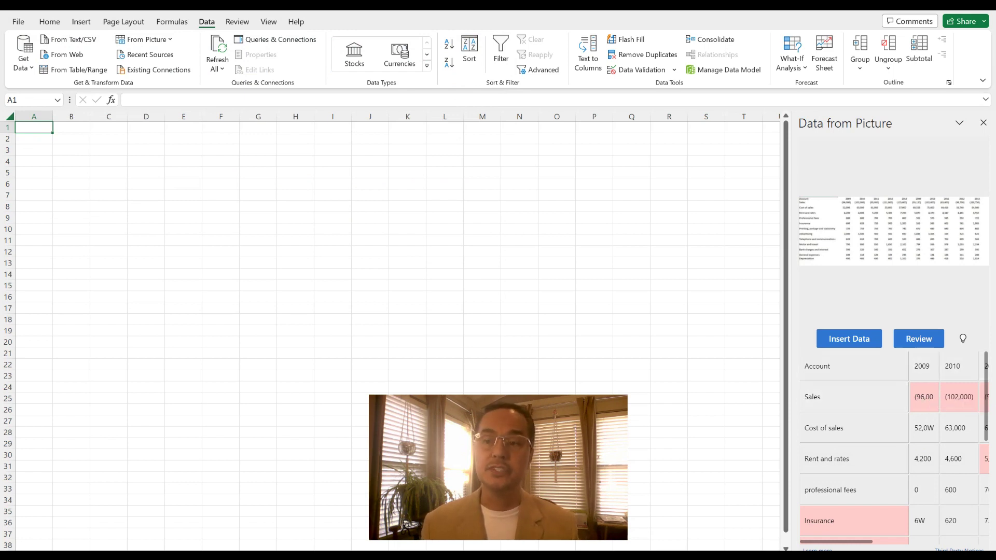
# Correct the misread Sales value from (96,00 to (96,000)
pyautogui.click(918, 339)
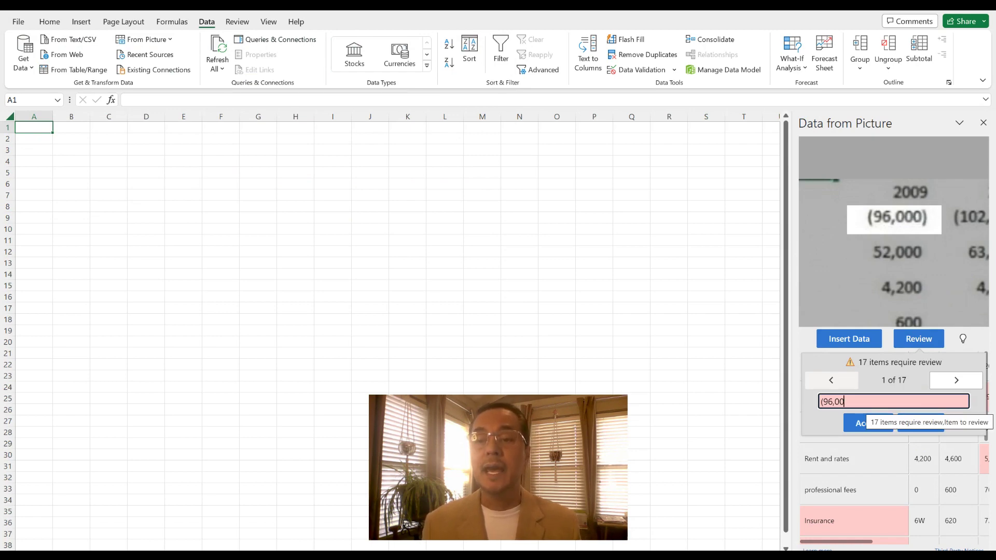
pyautogui.hotkey('shift', 'Left')
pyautogui.hotkey('shift', 'Left')
pyautogui.hotkey('shift', 'Left')
pyautogui.hotkey('shift', 'Left')
pyautogui.hotkey('shift', 'Left')
pyautogui.hotkey('shift', 'Left')
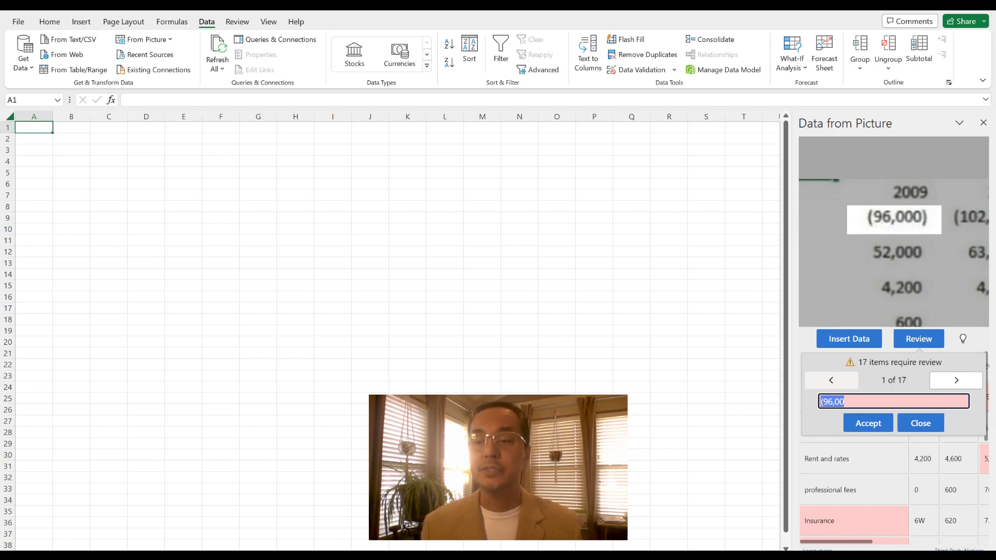
pyautogui.click(846, 401)
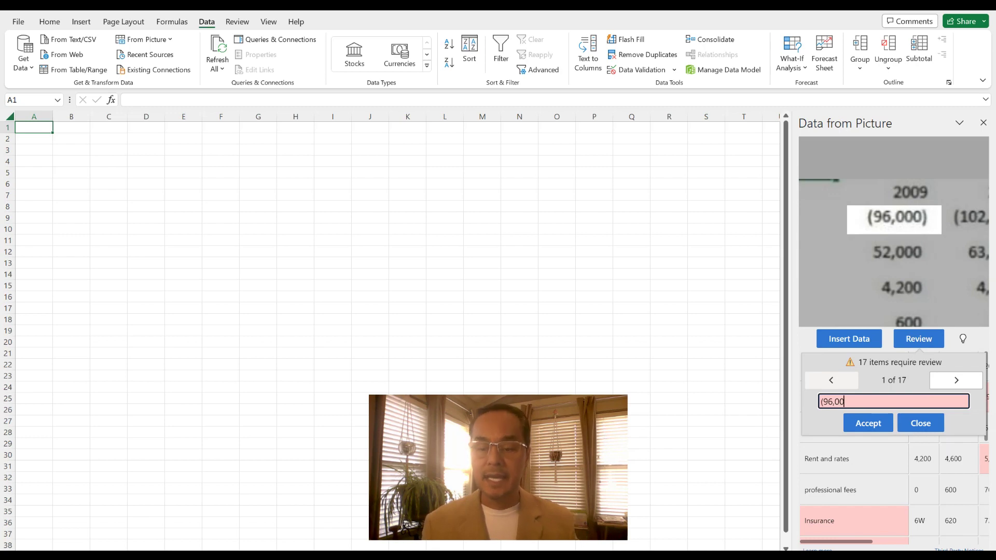
pyautogui.write('0')
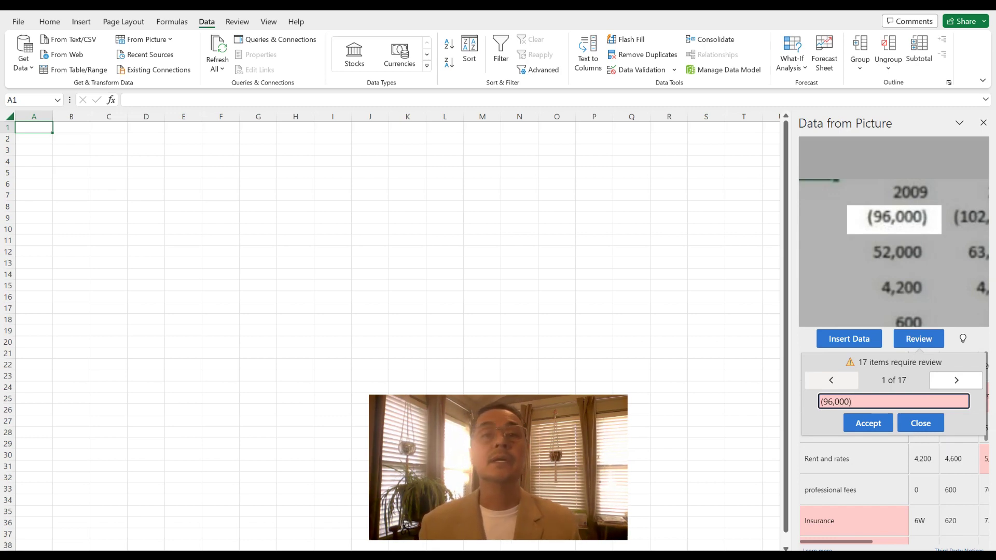
pyautogui.write(')')
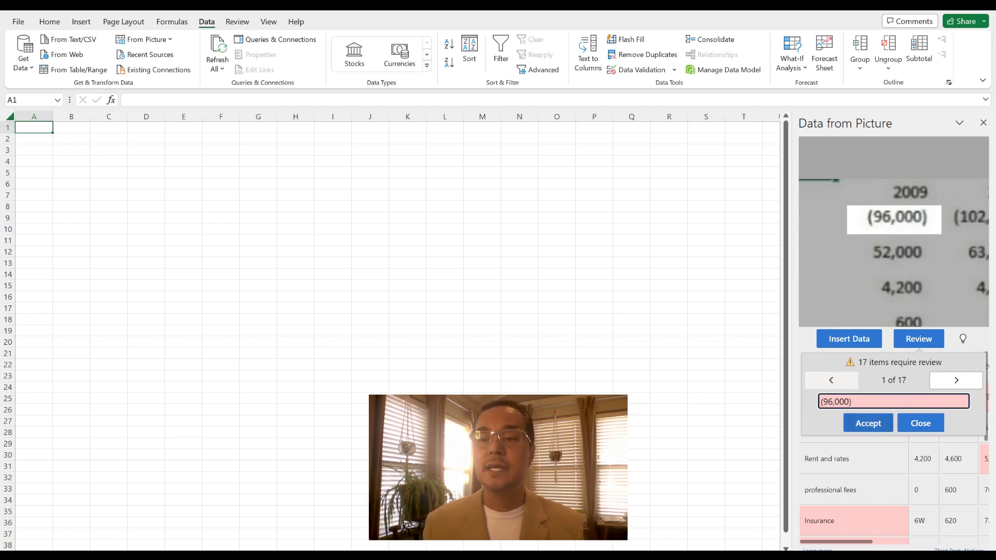
pyautogui.press('Return')
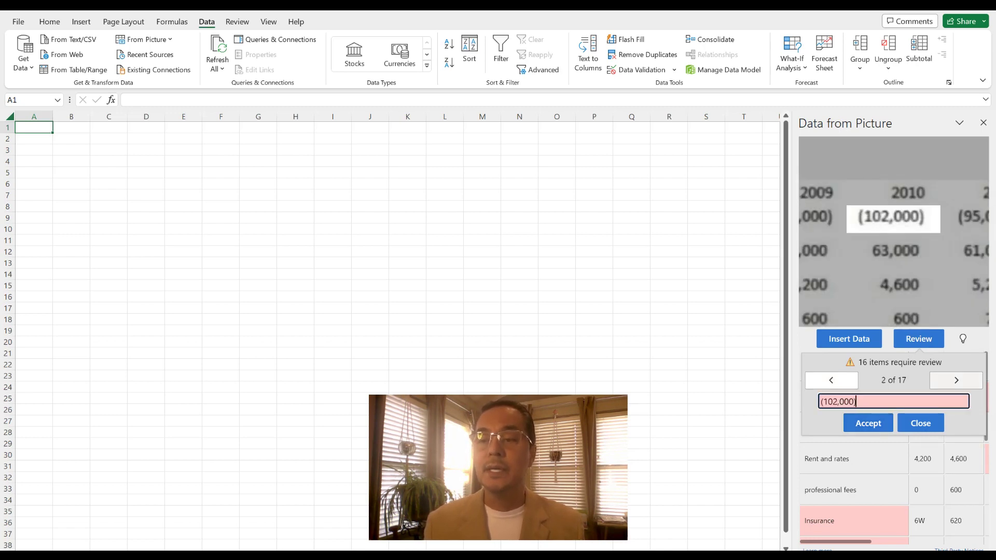
# Accept the remaining flagged values, close the review and begin inserting the table
pyautogui.click(956, 380)
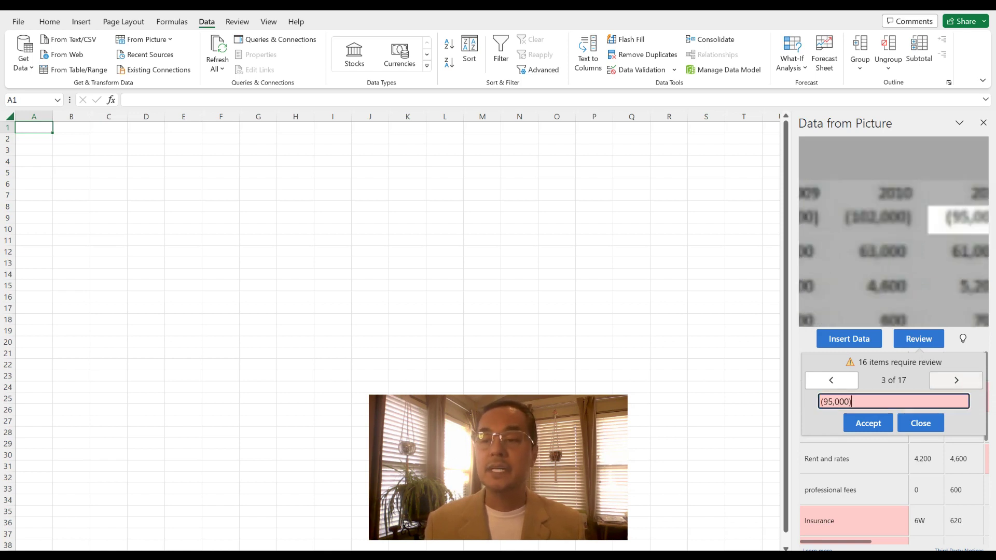
pyautogui.click(956, 380)
pyautogui.click(956, 380)
pyautogui.click(955, 380)
pyautogui.press('Return')
pyautogui.press('Return')
pyautogui.press('Return')
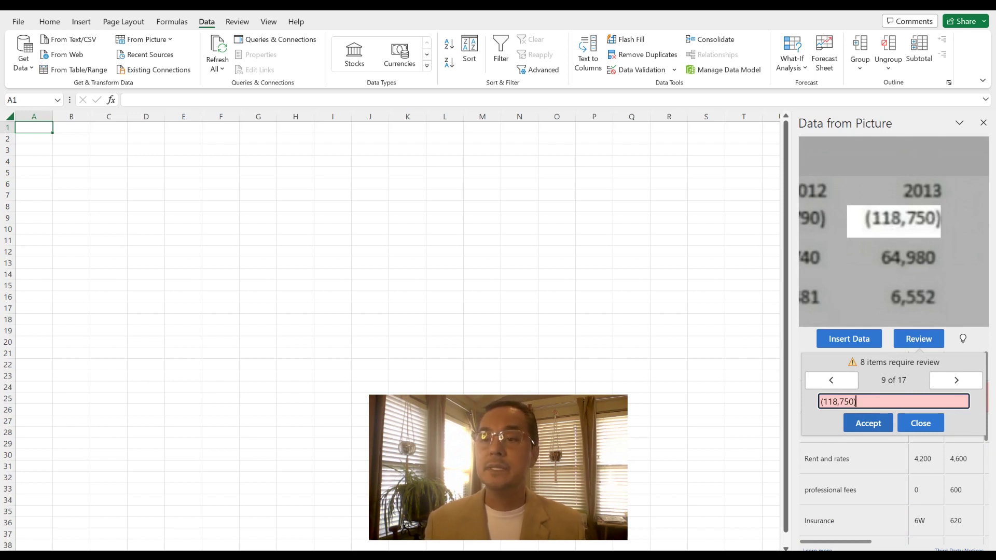
pyautogui.press('Escape')
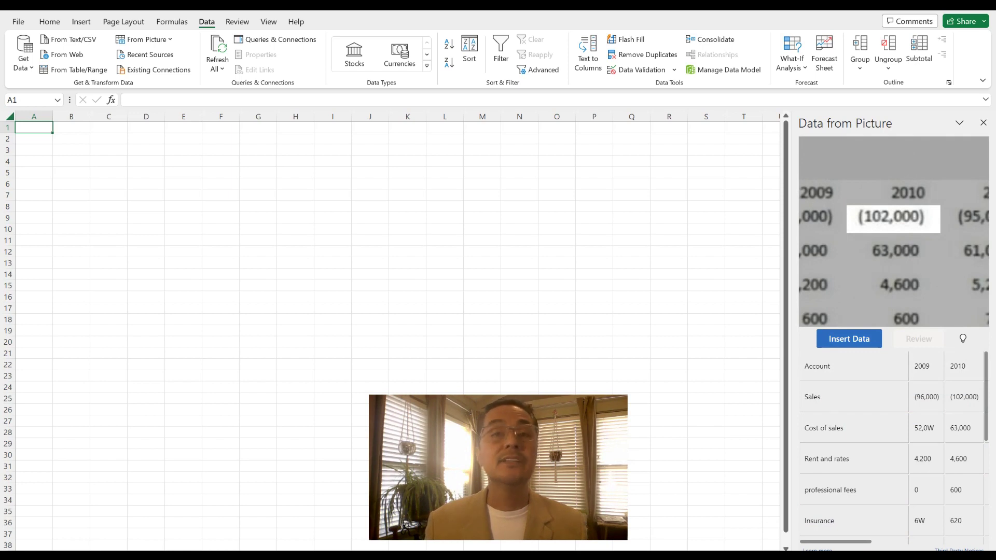
pyautogui.press('Return')
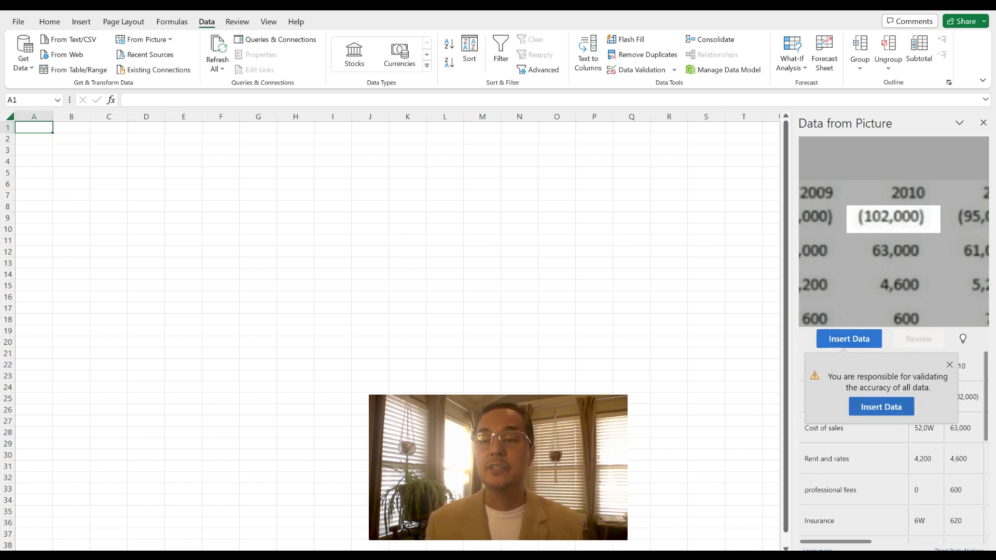
pyautogui.click(881, 407)
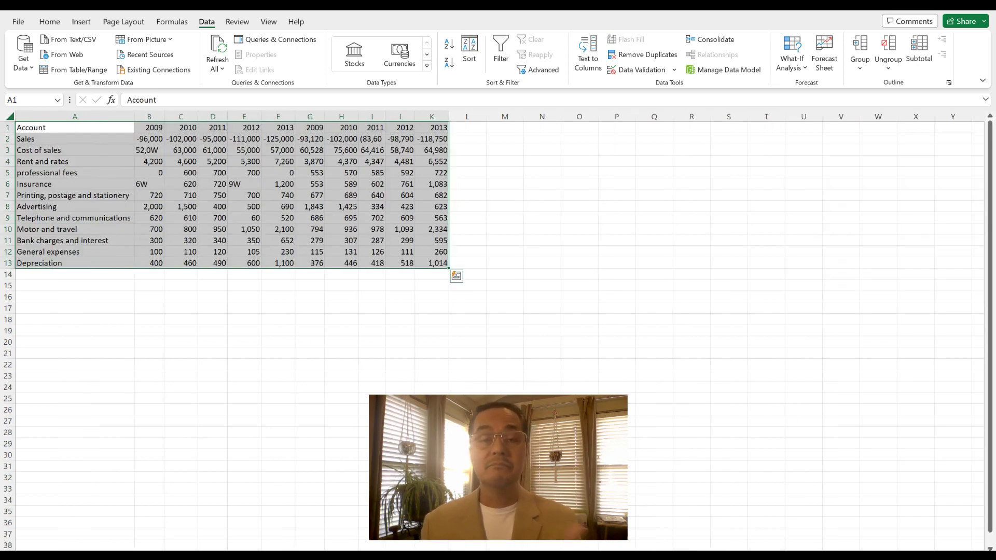
pyautogui.click(149, 116)
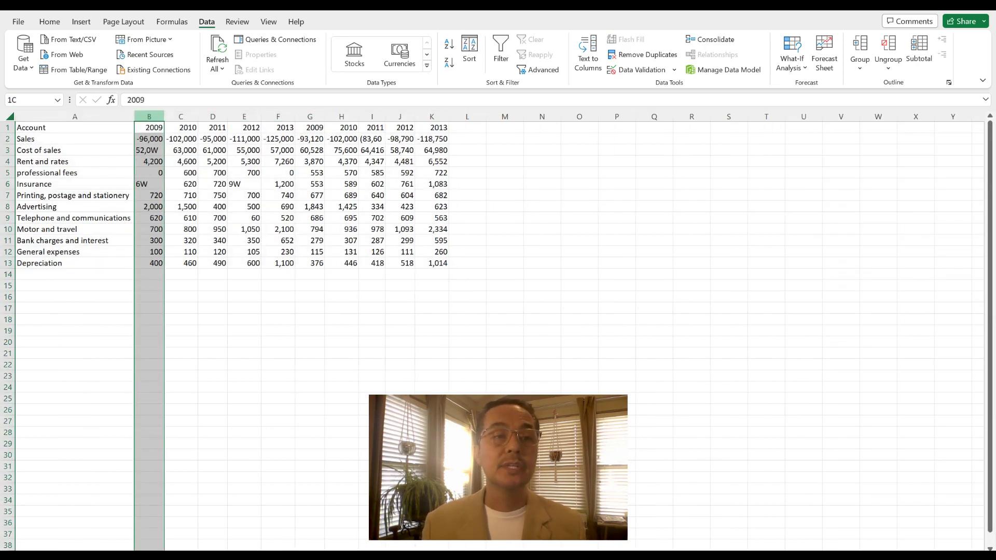
pyautogui.click(180, 116)
pyautogui.click(213, 116)
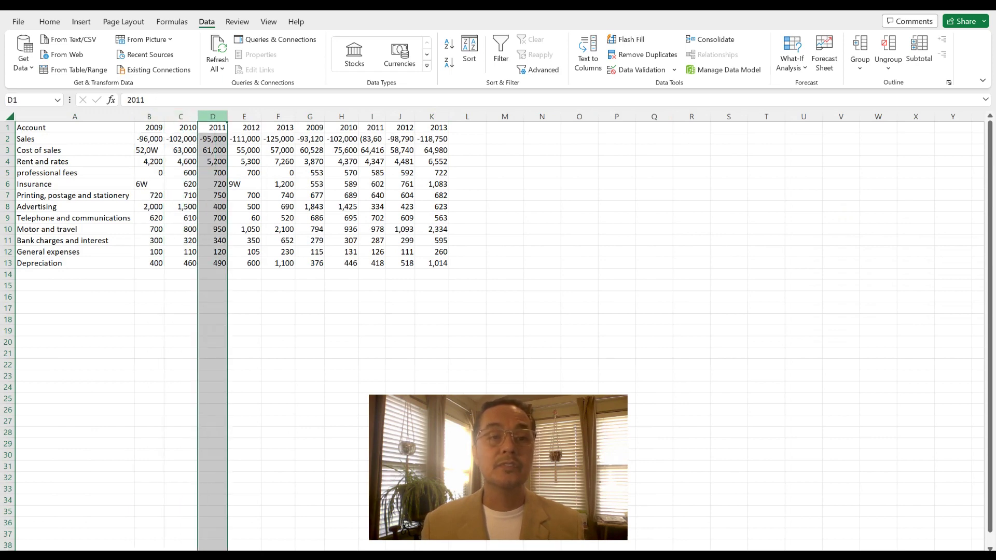
pyautogui.click(8, 173)
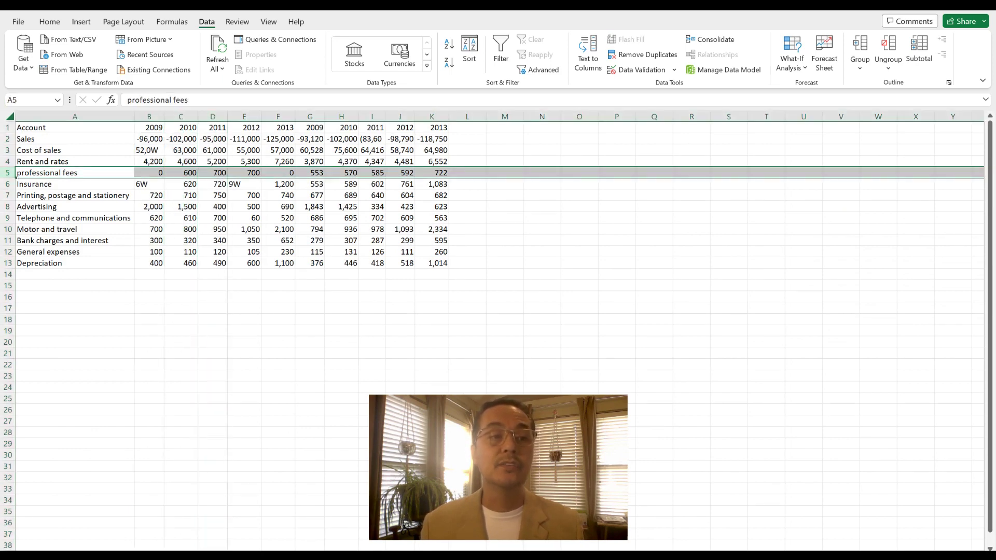
pyautogui.click(8, 184)
pyautogui.click(7, 195)
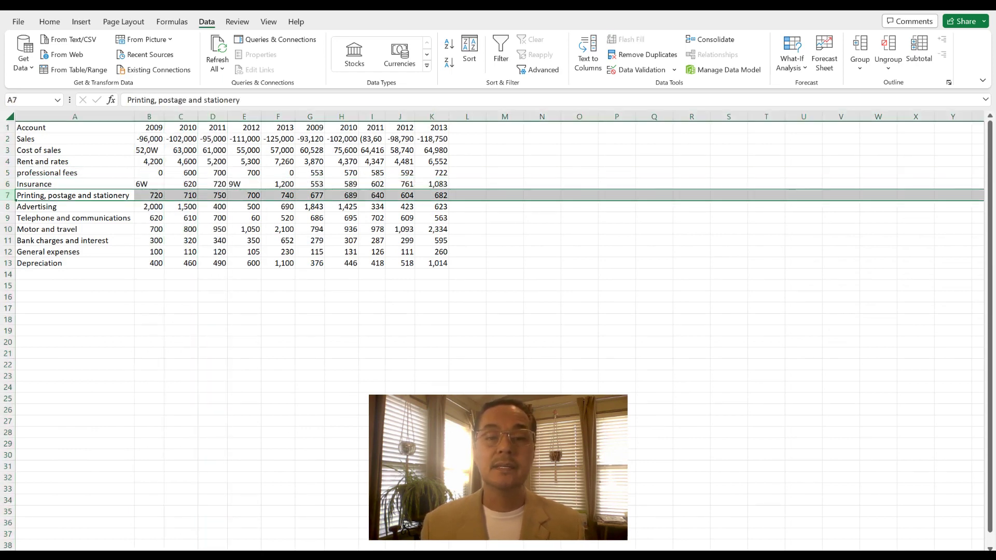
pyautogui.click(467, 263)
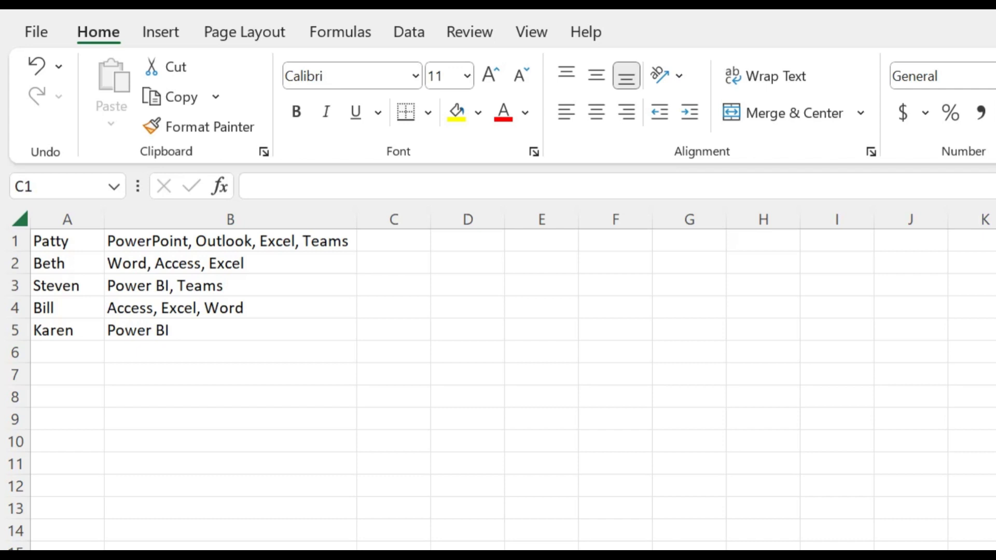
# Enter =TEXTSPLIT( in cell C1 from the autocomplete suggestion
pyautogui.click(393, 240)
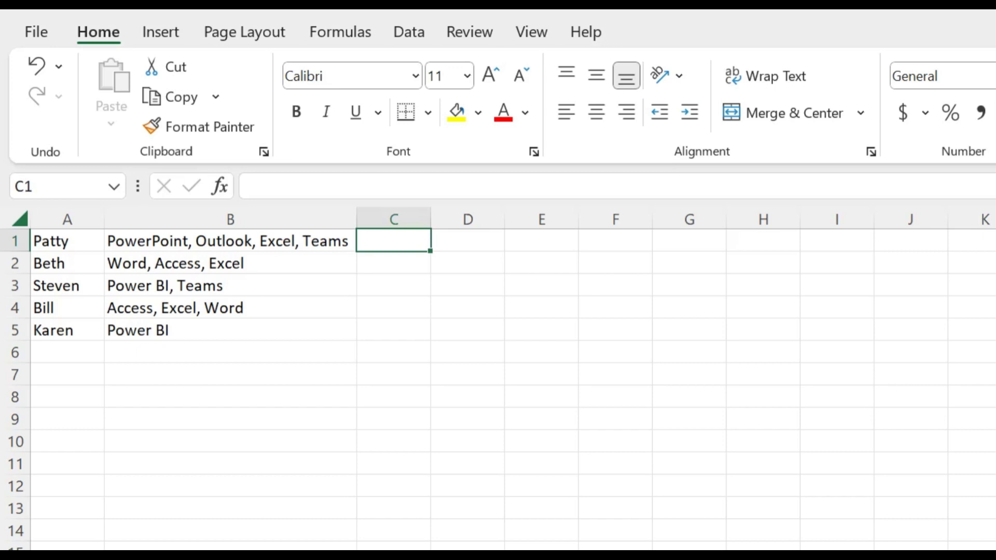
pyautogui.write('=')
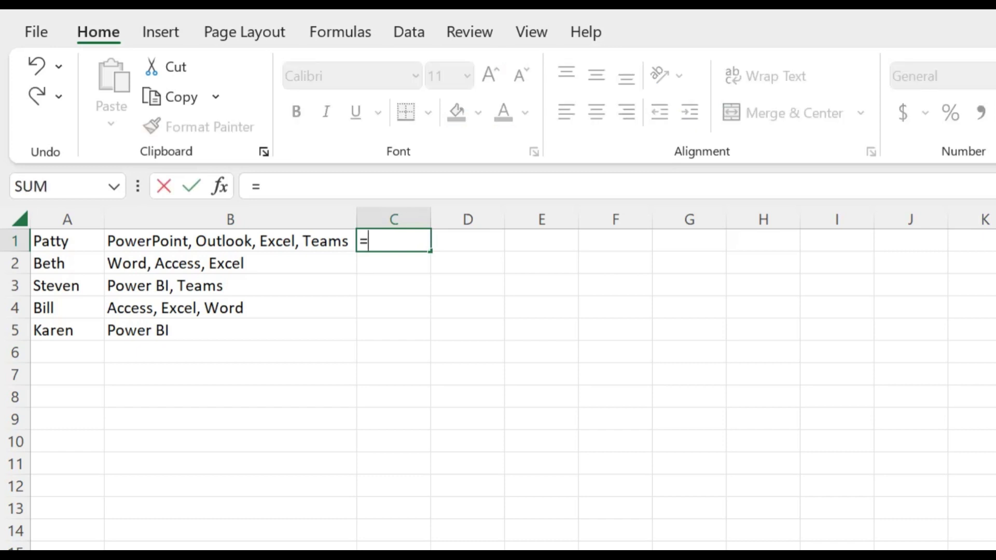
pyautogui.write('tes')
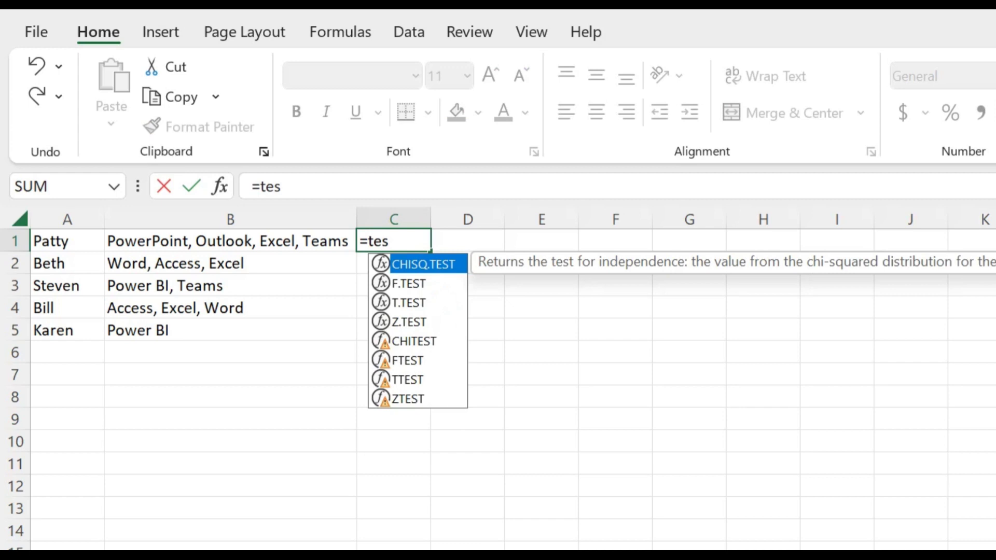
pyautogui.press('BackSpace')
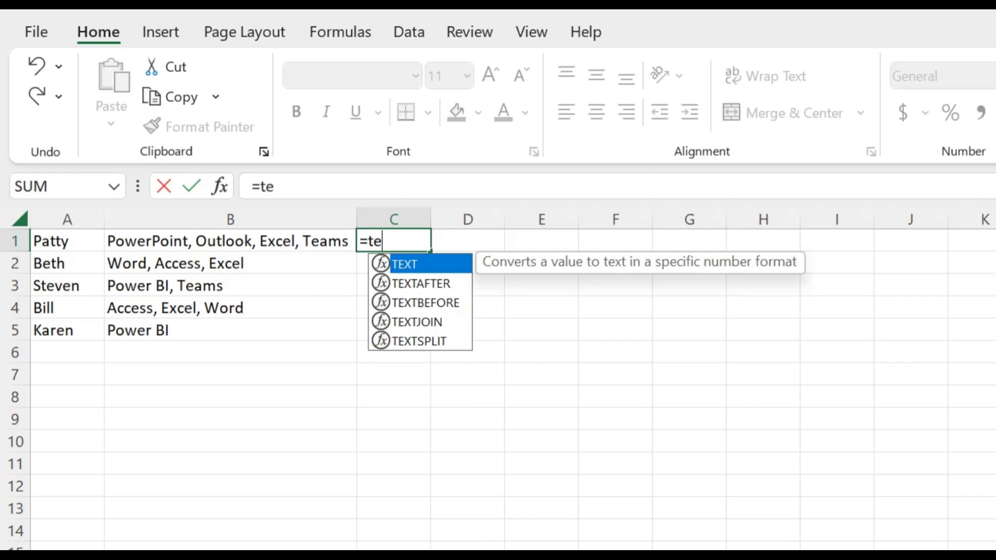
pyautogui.write('xt')
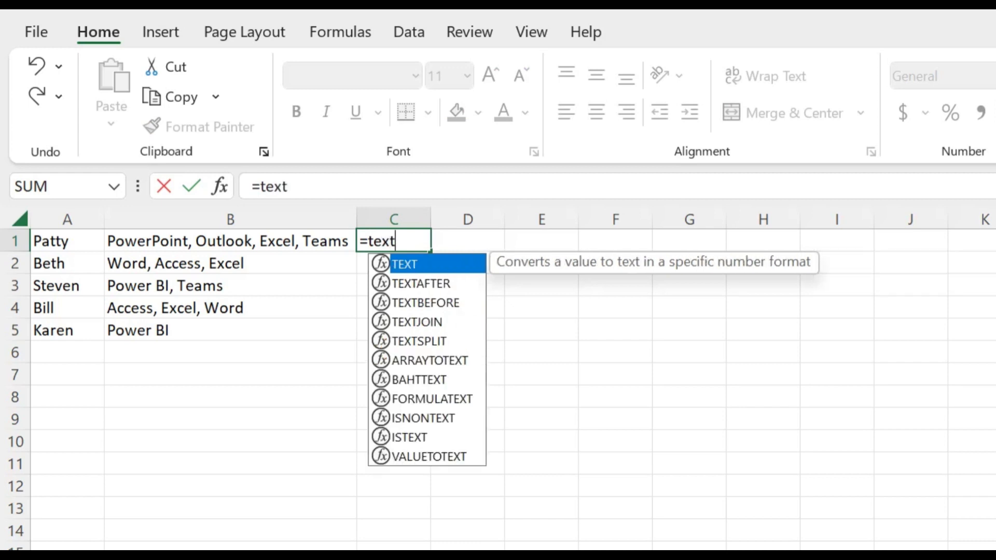
pyautogui.write('spl')
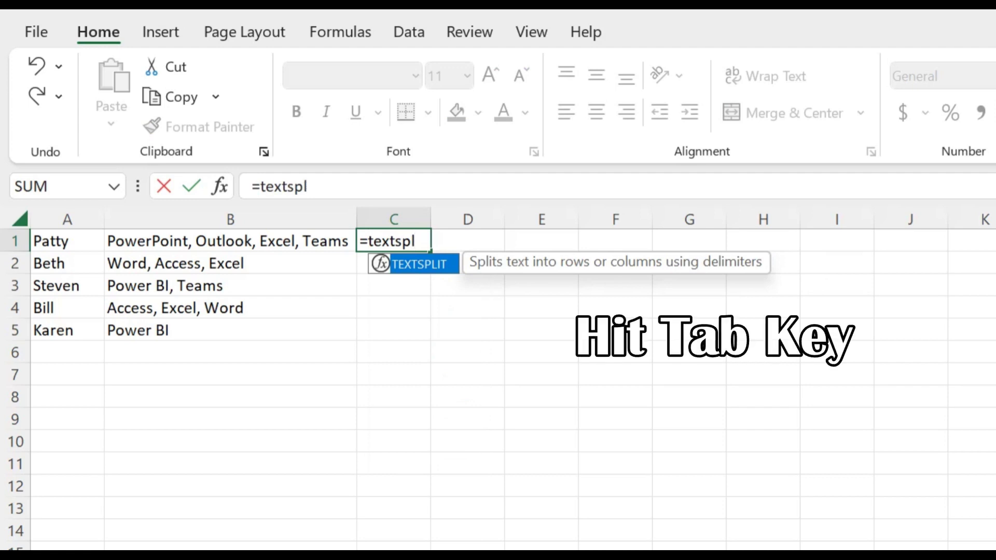
pyautogui.press('Tab')
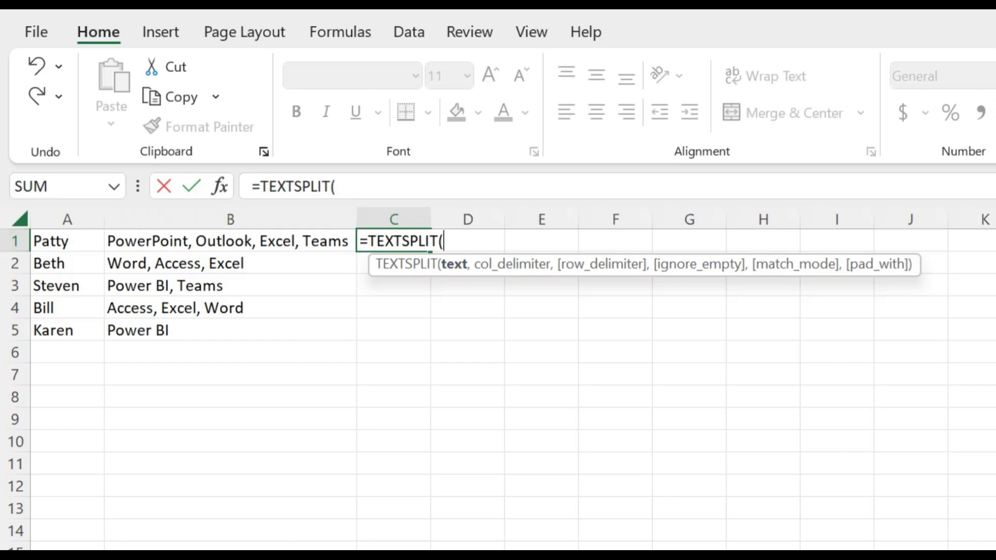
# Complete the formula as =TEXTSPLIT(B1,",") so the skills spill across C1:F1
pyautogui.click(229, 240)
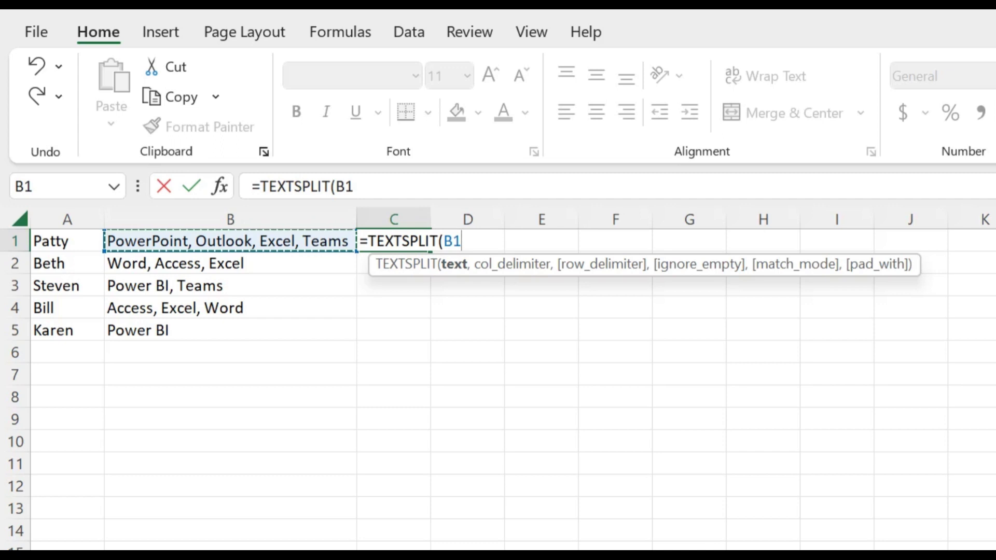
pyautogui.write(',')
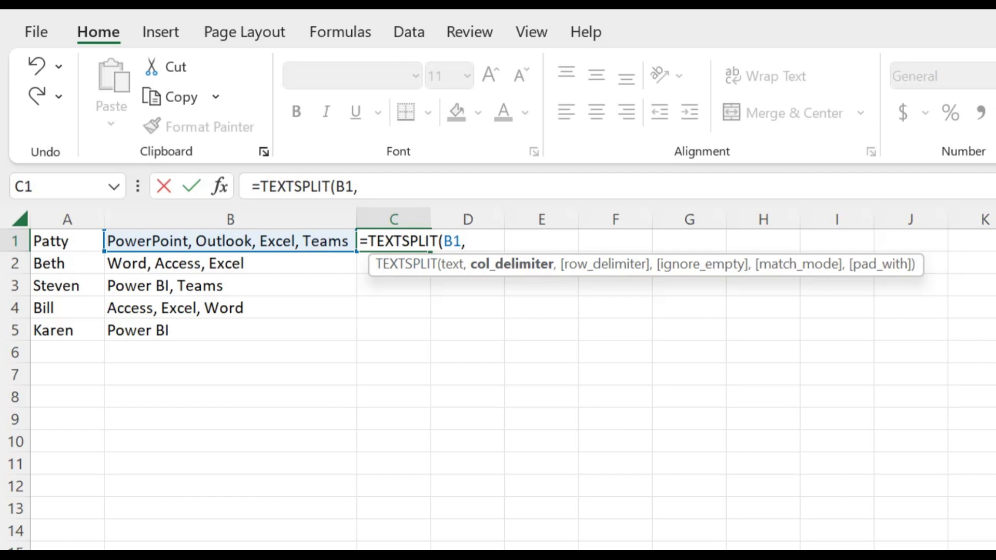
pyautogui.write('",")')
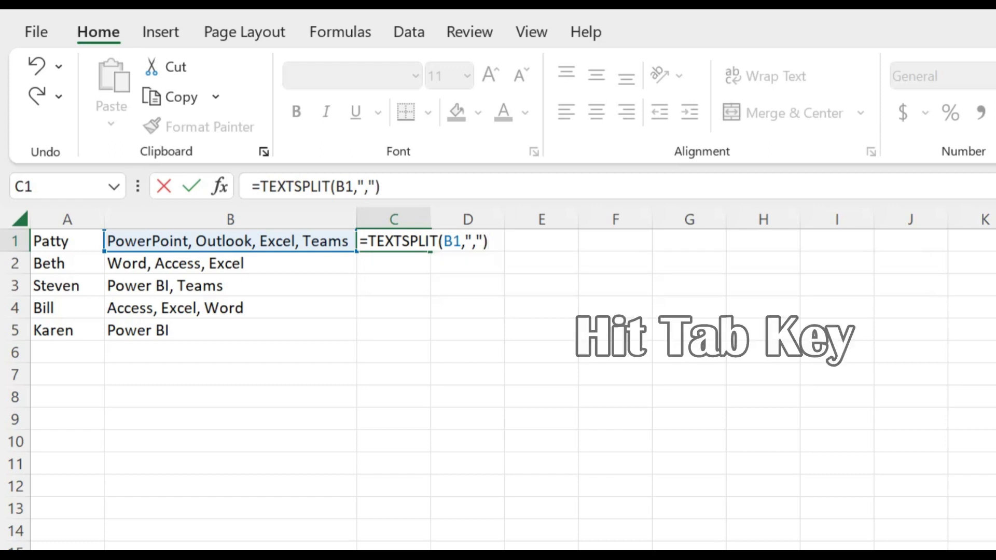
pyautogui.press('Tab')
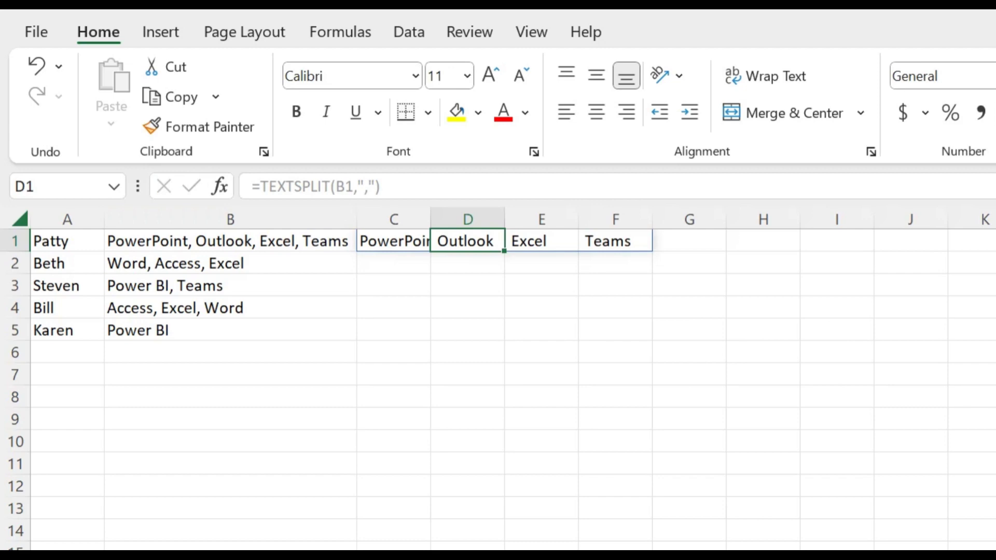
# Fill the TEXTSPLIT formula in C1:F1 down through row 5 with Ctrl+D
pyautogui.moveTo(394, 241); pyautogui.dragTo(615, 241)
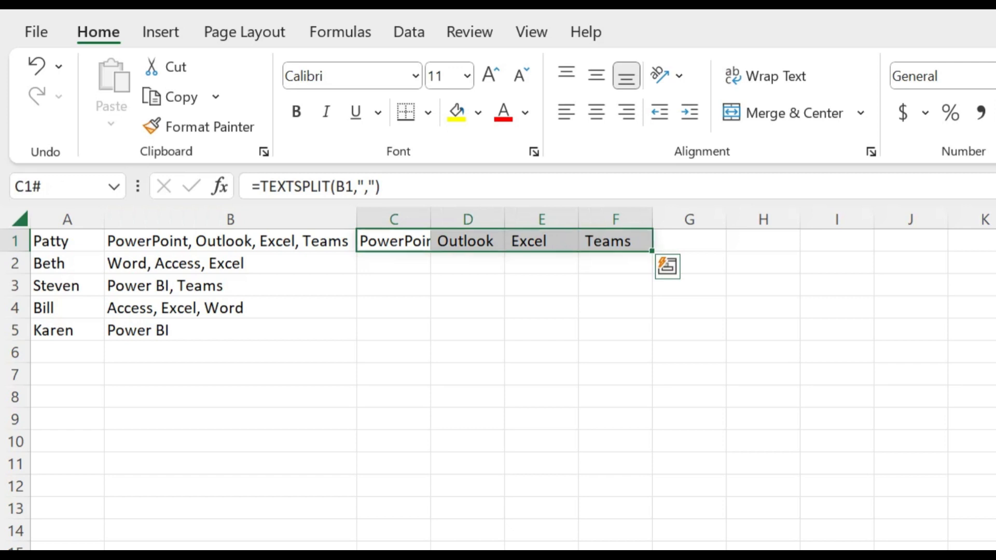
pyautogui.hotkey('shift', 'Down')
pyautogui.hotkey('shift', 'Down')
pyautogui.hotkey('shift', 'Down')
pyautogui.hotkey('shift', 'Down')
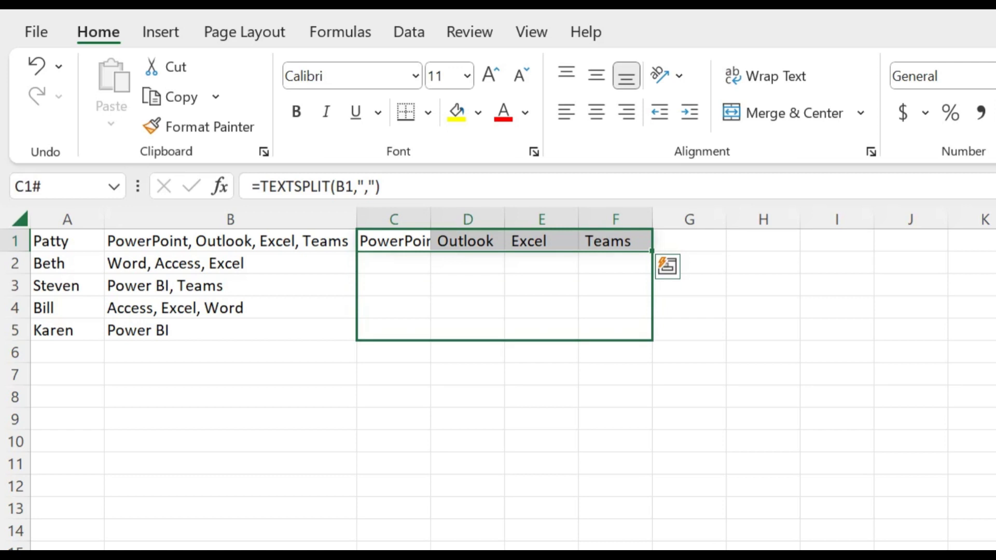
pyautogui.hotkey('ctrl', 'd')
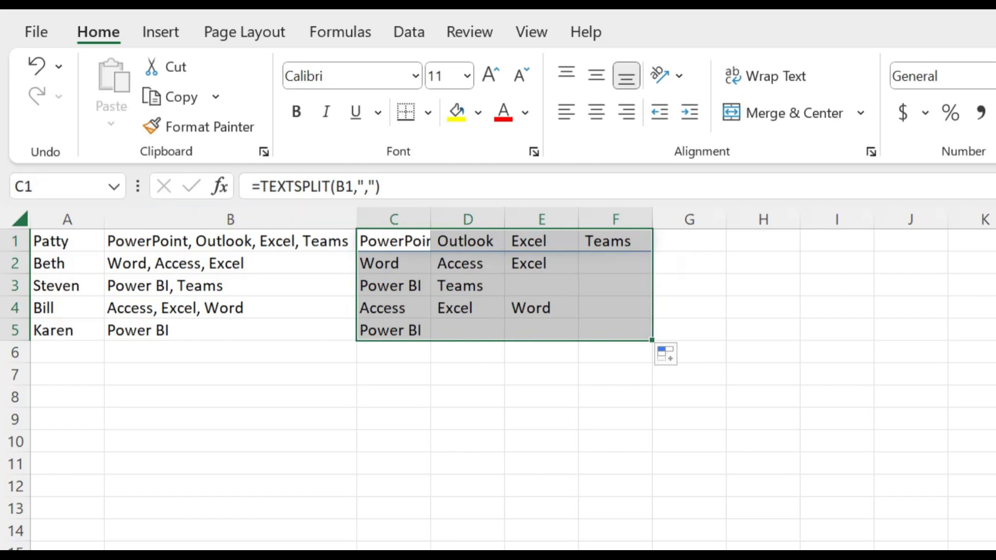
pyautogui.click(690, 330)
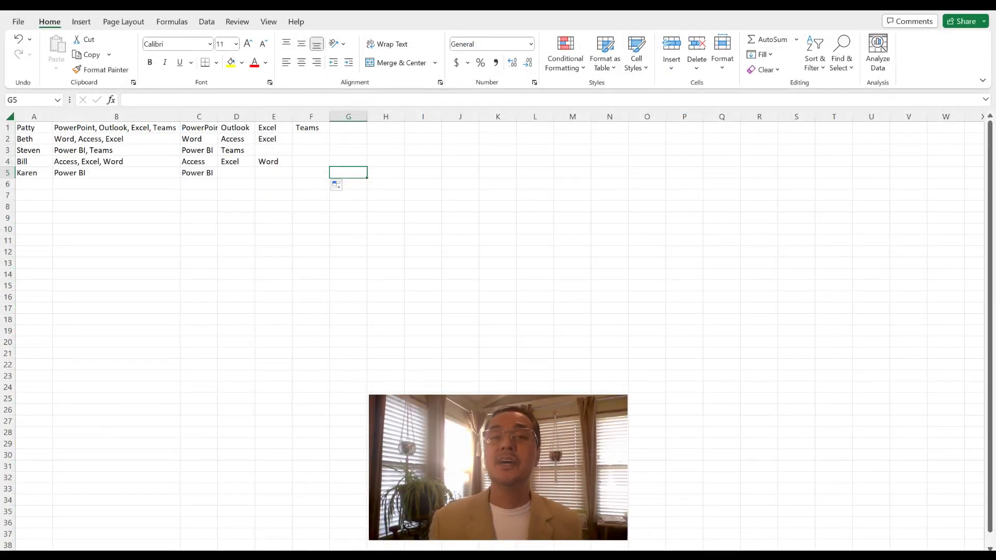